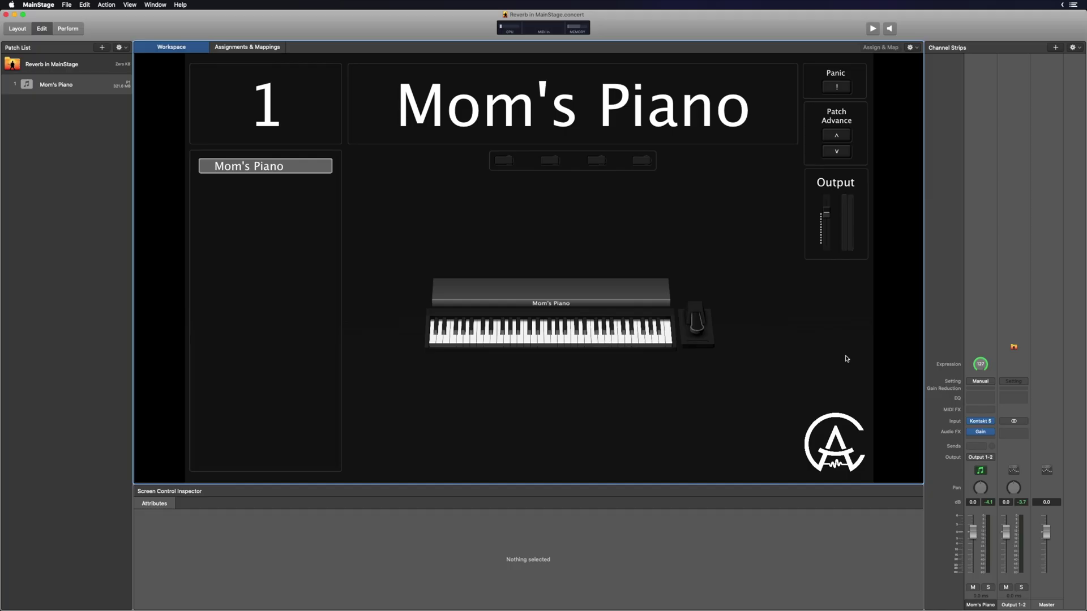
- Insert the Space Designer reverb as an audio effect directly on the Mom's Piano channel strip
mouse_move(975, 422)
left_click(981, 423)
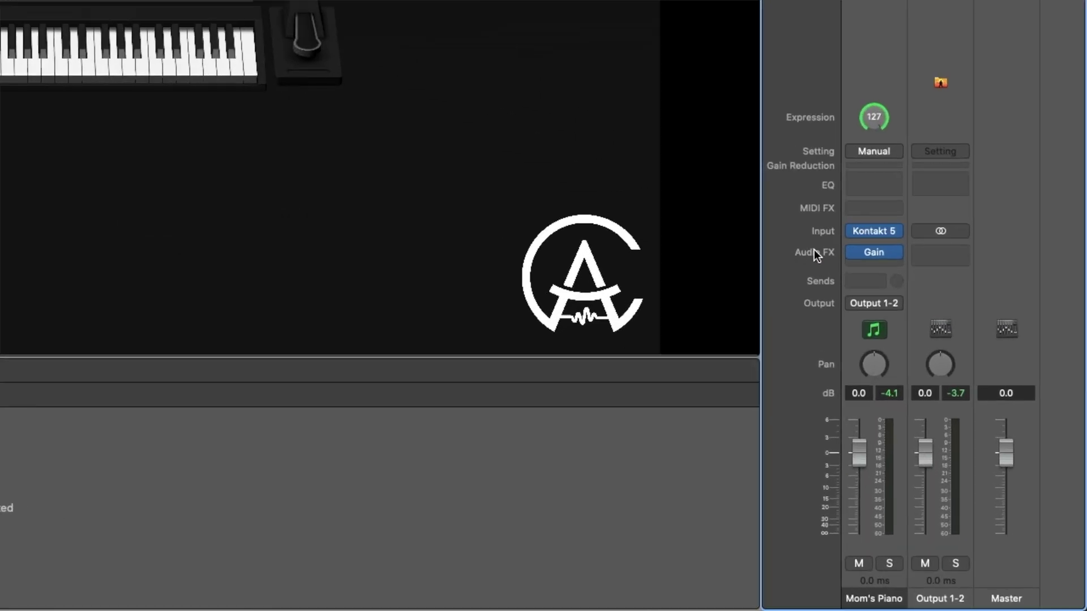
left_click(876, 264)
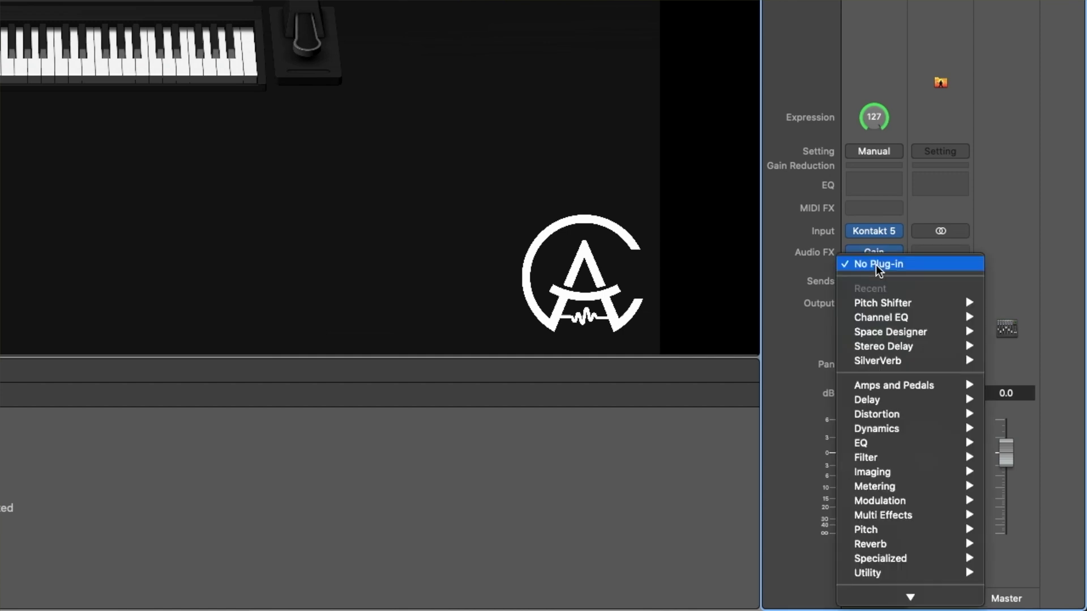
mouse_move(917, 515)
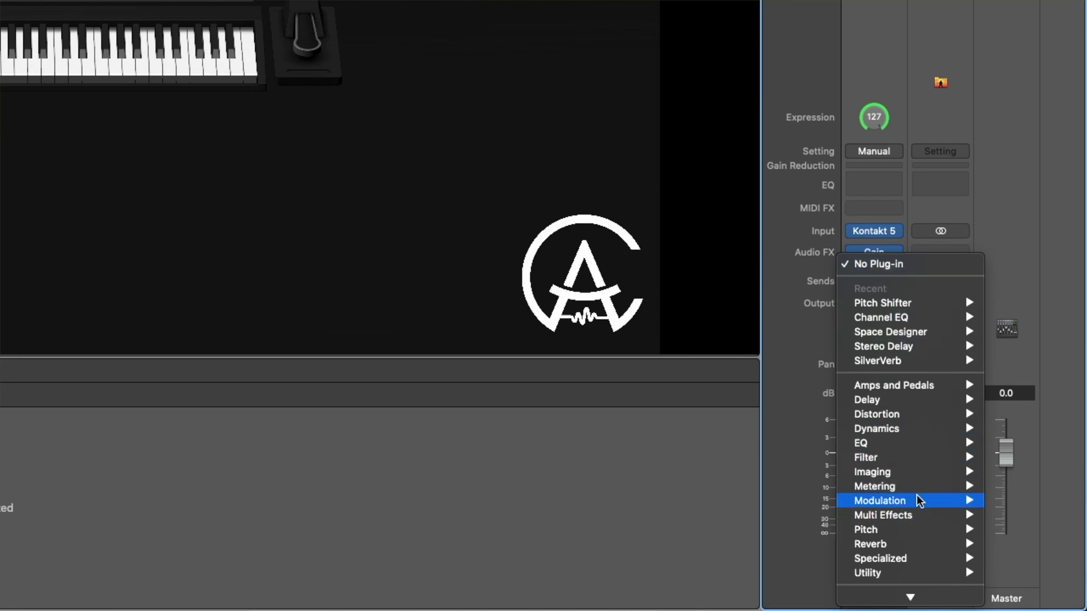
mouse_move(918, 547)
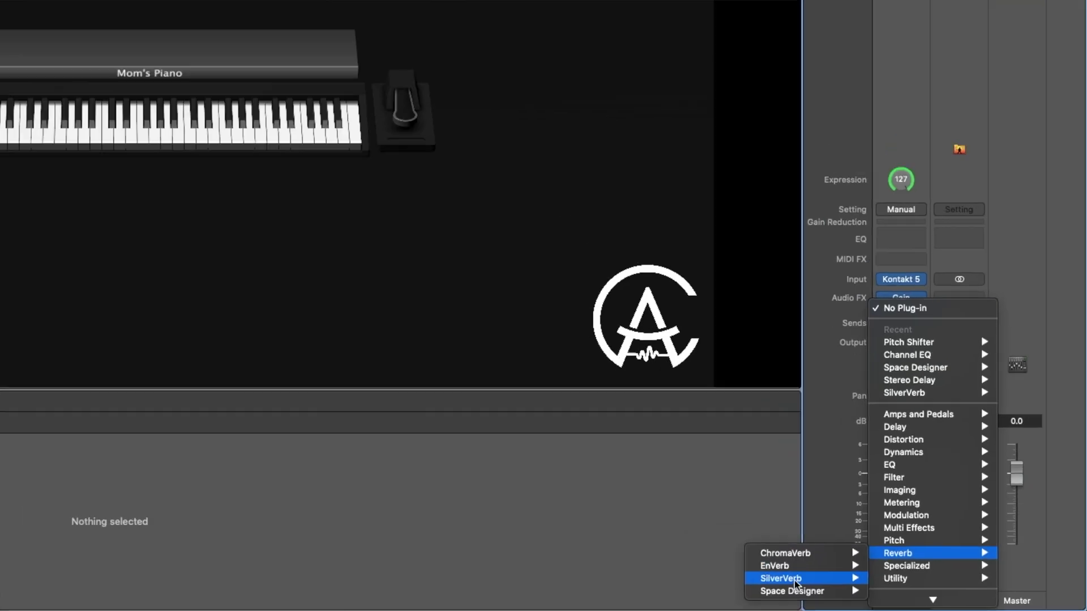
left_click(750, 586)
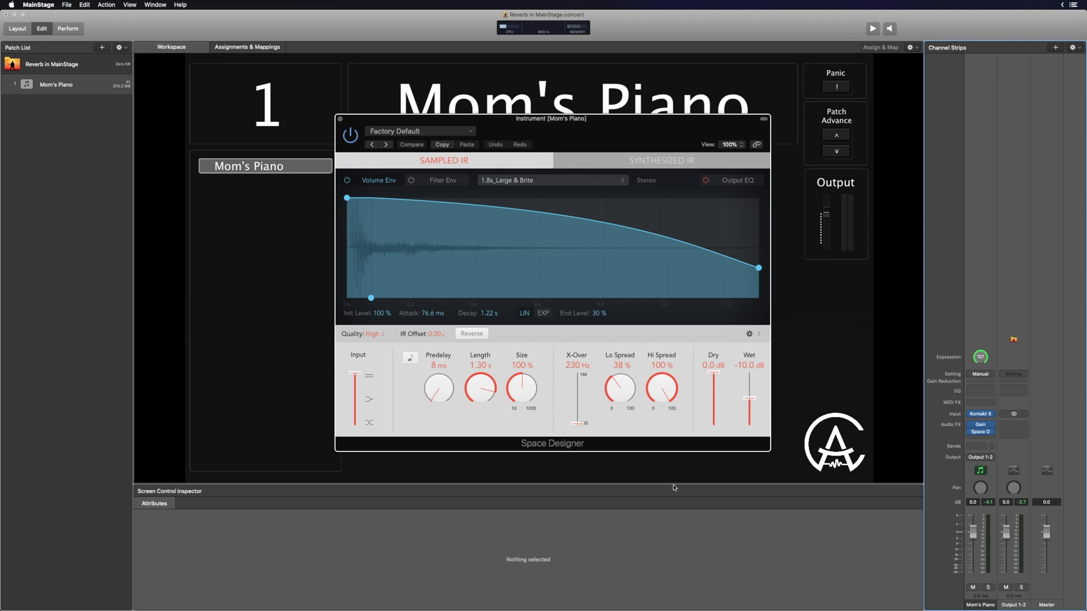
- Load the large-hall preset 04.5s Fine Hall in Space Designer on Mom's Piano and lower its wet level
left_click(434, 133)
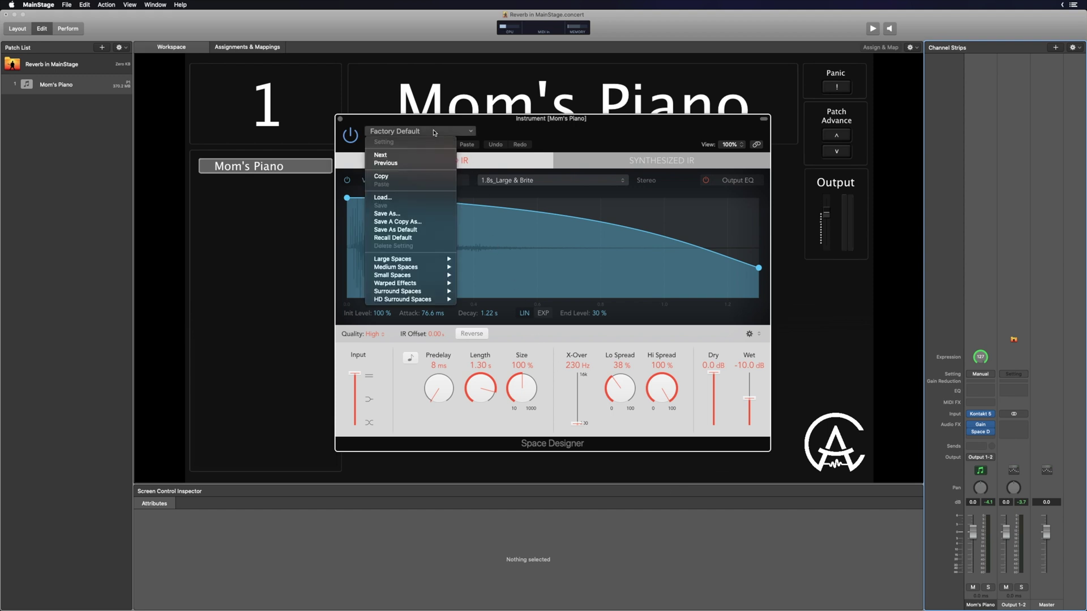
mouse_move(429, 259)
mouse_move(427, 286)
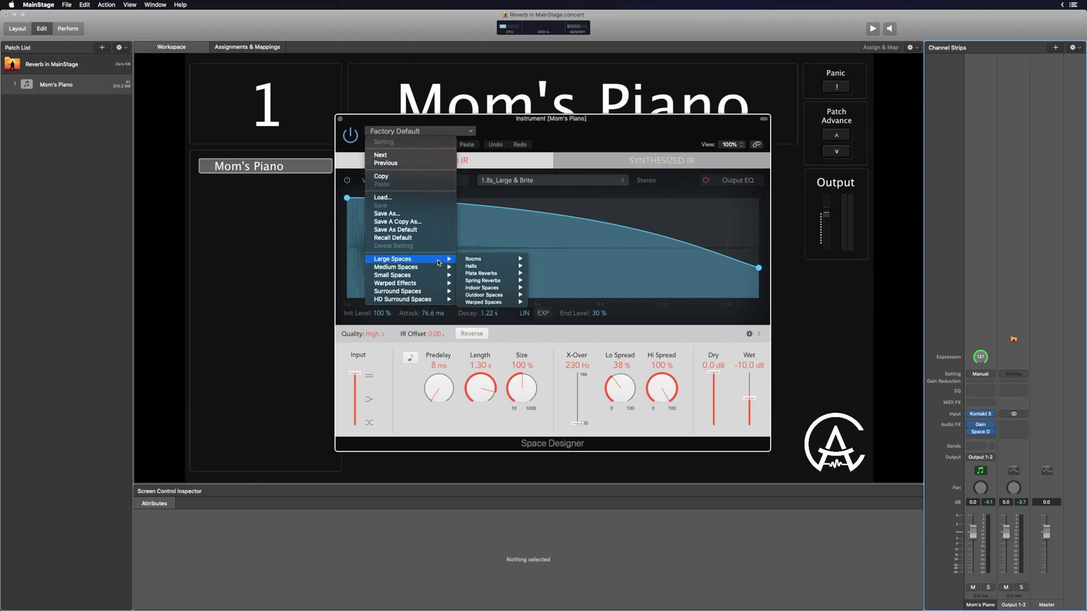
mouse_move(490, 267)
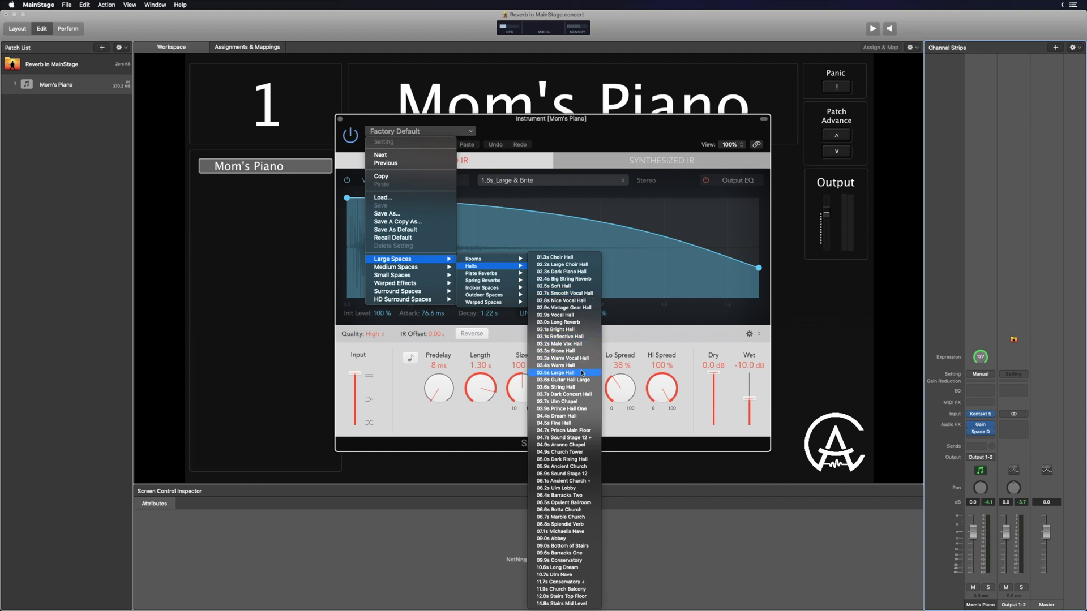
left_click(579, 422)
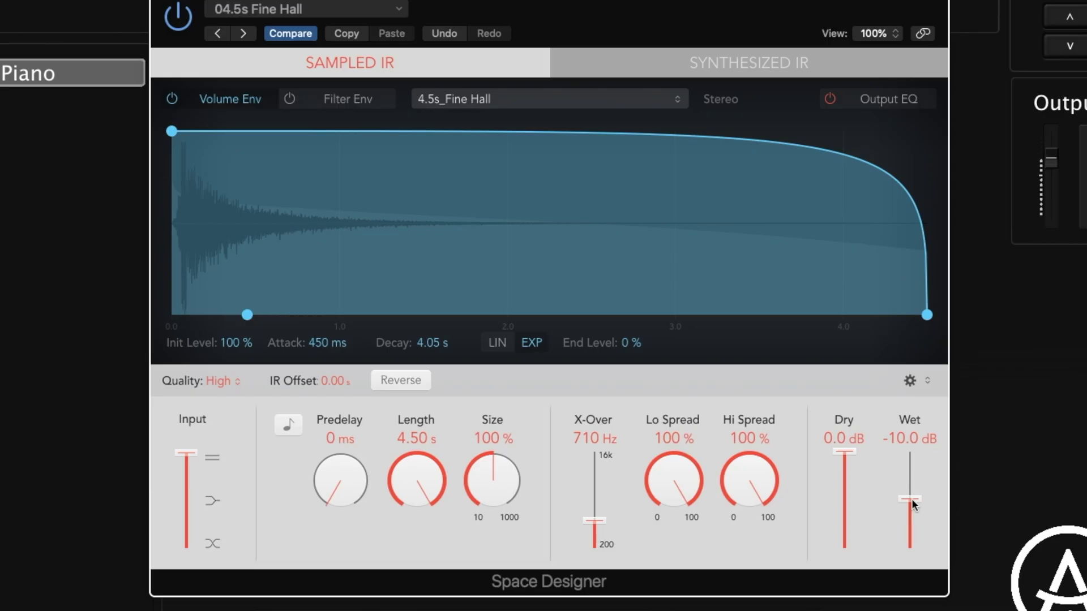
left_click_drag(911, 498, 911, 517)
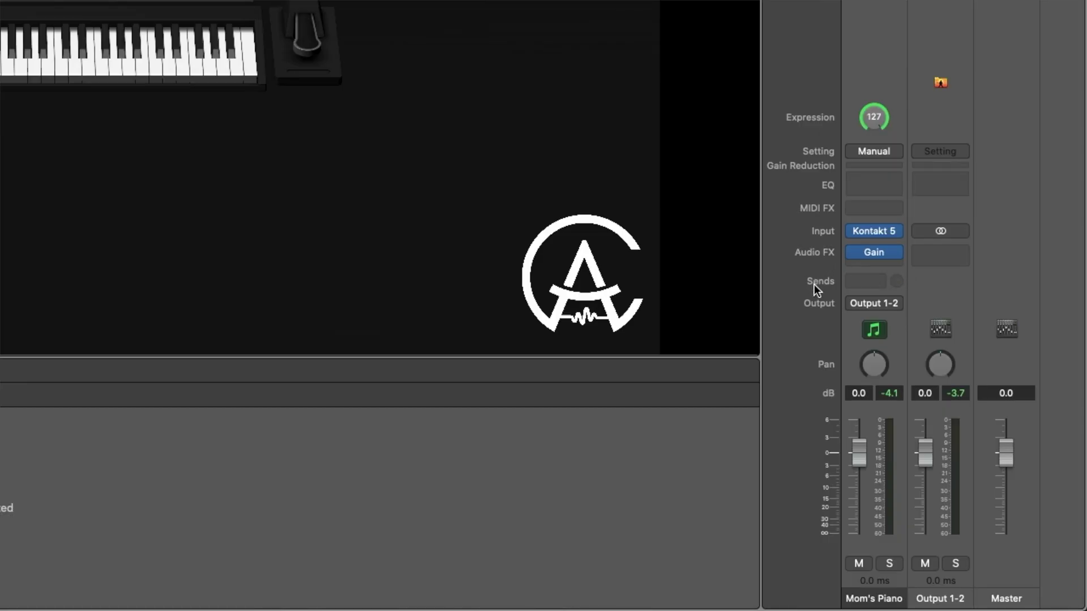
- Add a send to Bus 1 on the Mom's Piano channel strip
left_click(868, 283)
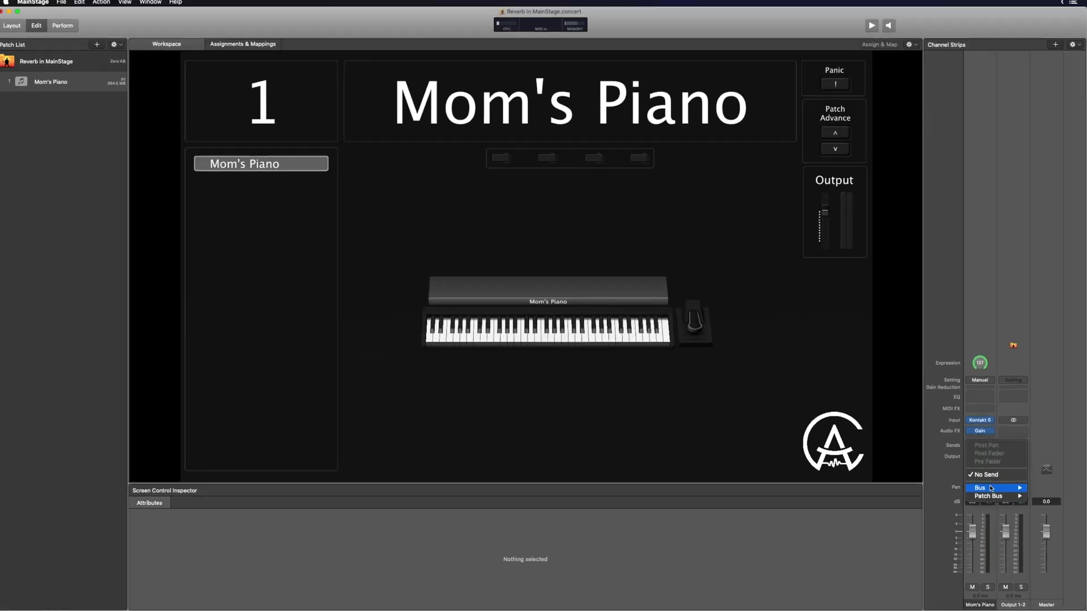
mouse_move(991, 488)
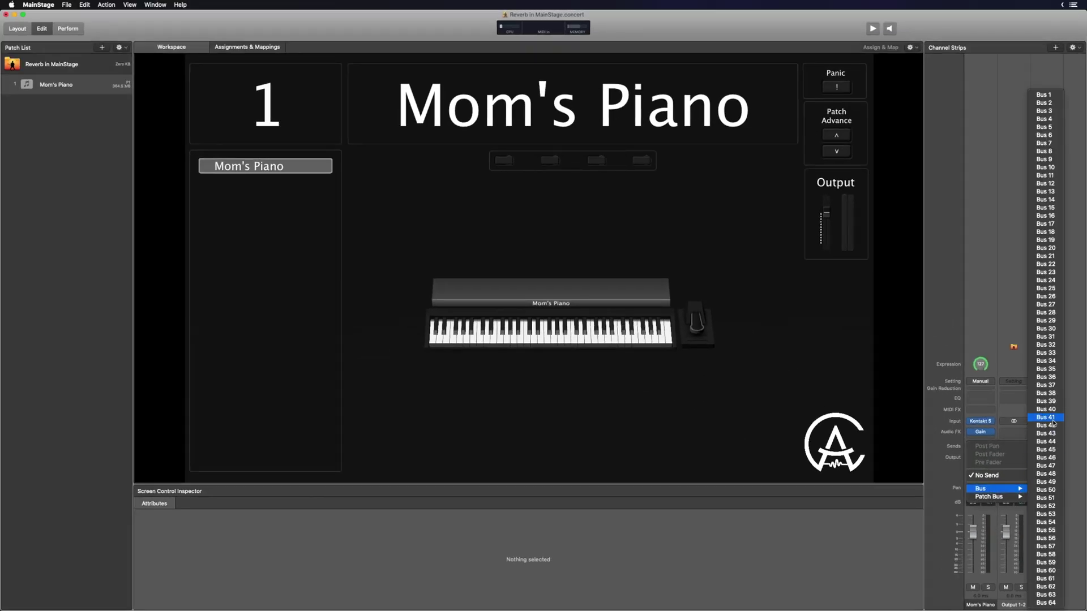
left_click(1044, 95)
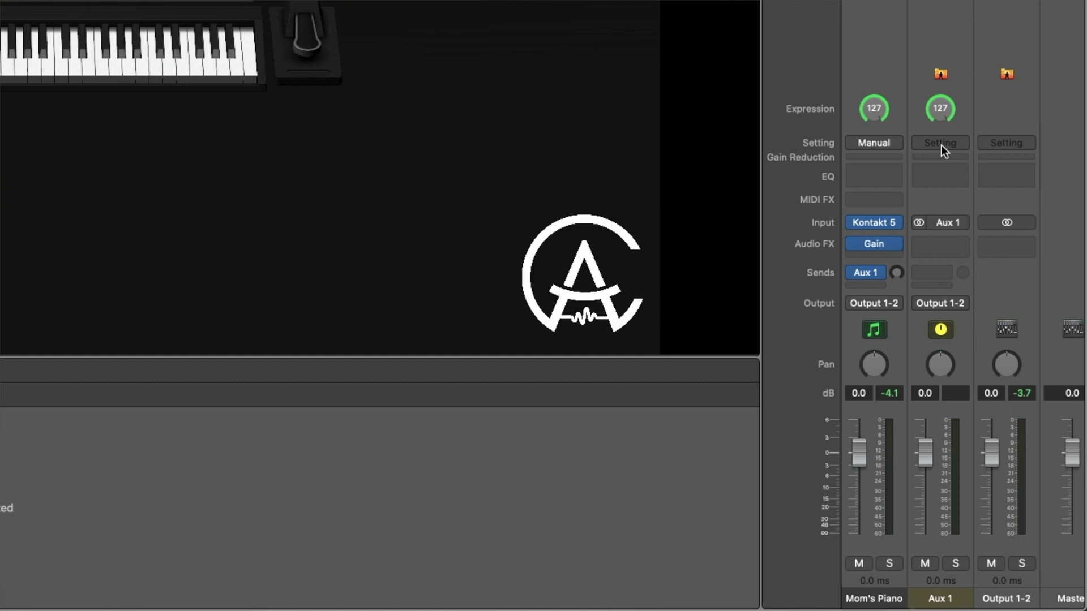
left_click(941, 144)
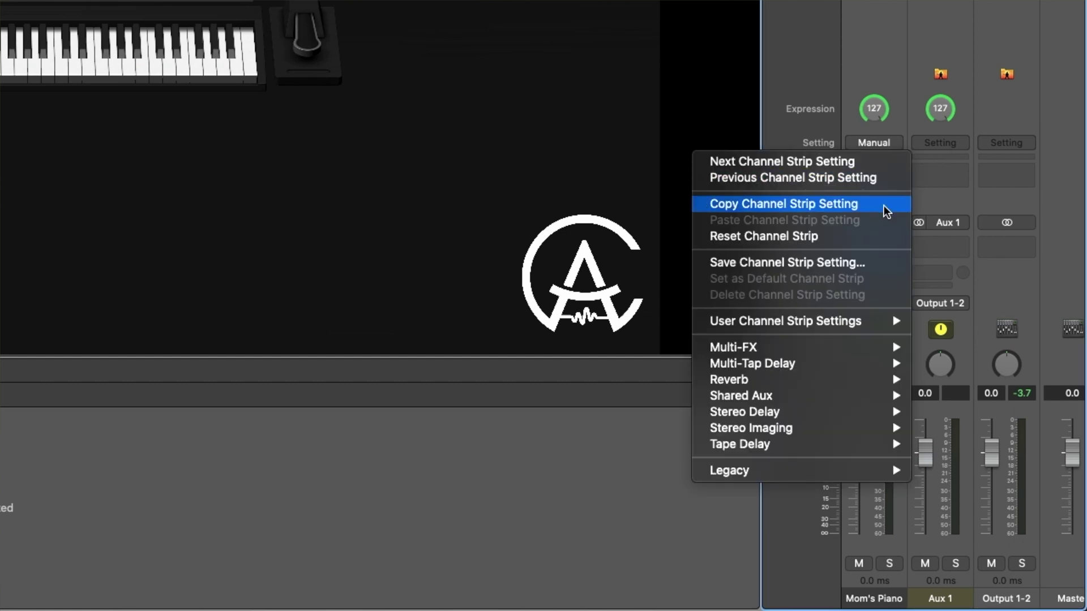
mouse_move(793, 382)
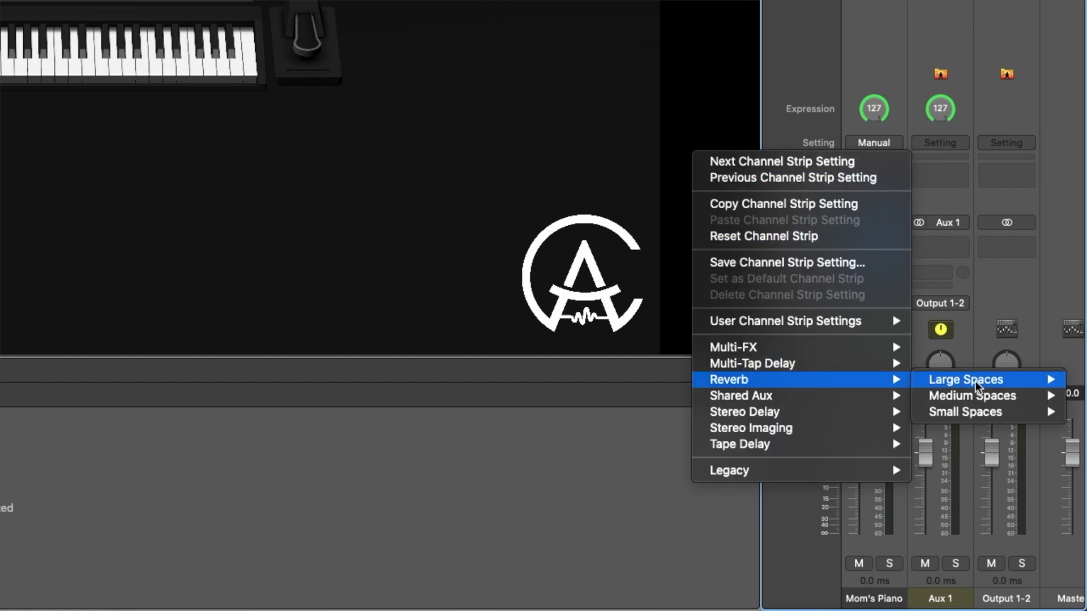
mouse_move(985, 389)
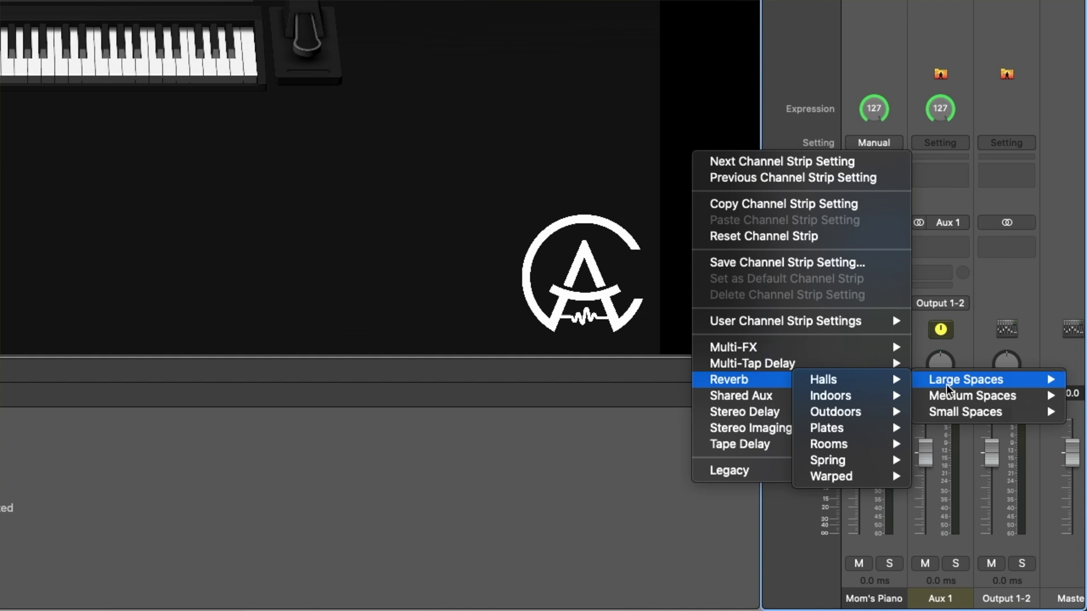
left_click(926, 199)
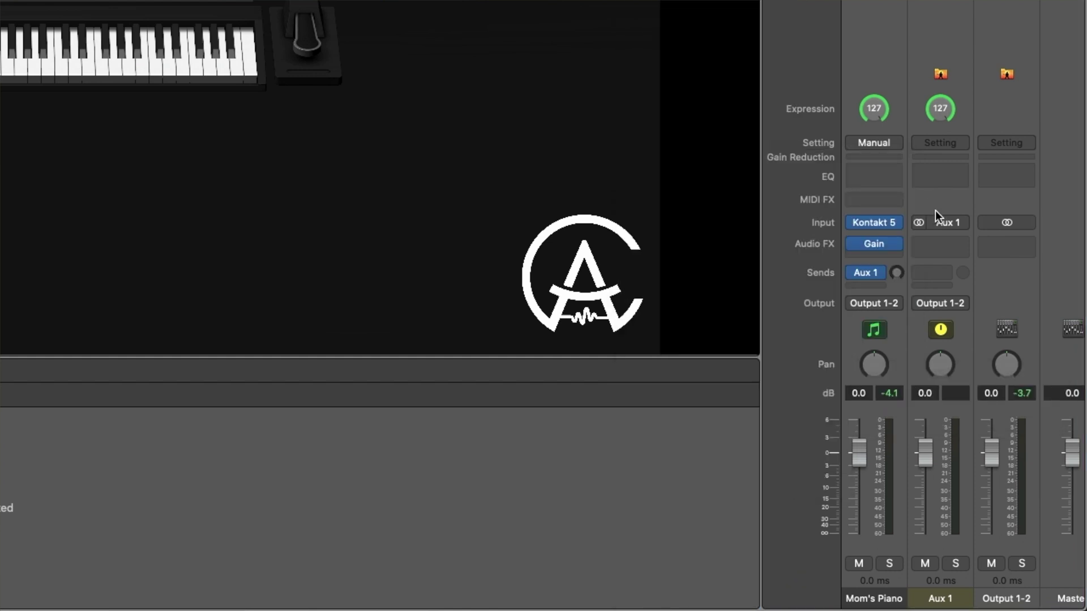
- Insert the stereo Space Designer reverb as an audio effect on the Aux 1 channel strip
left_click(939, 246)
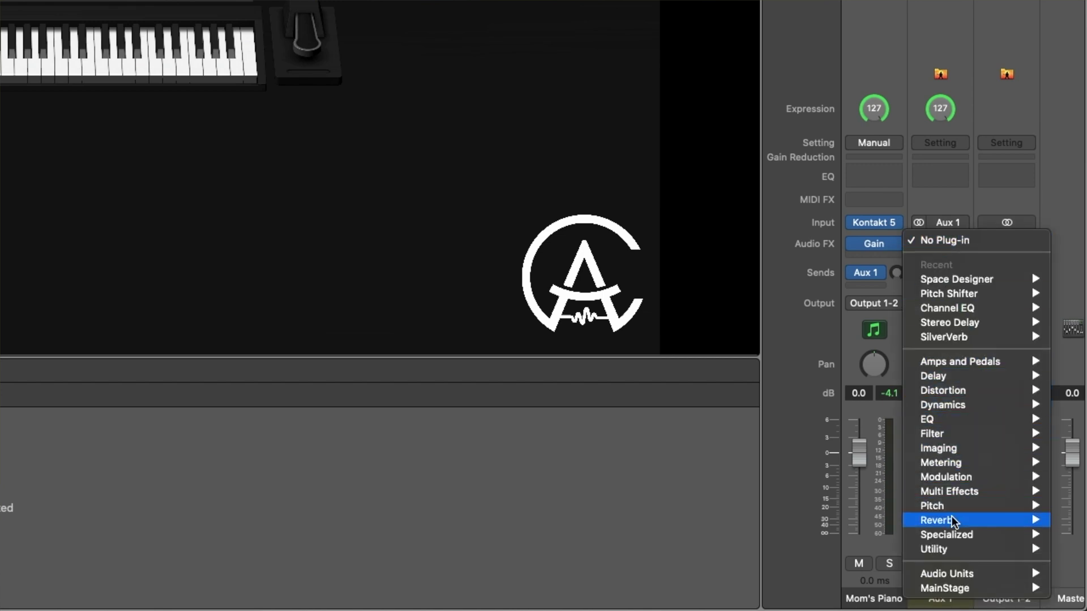
mouse_move(951, 521)
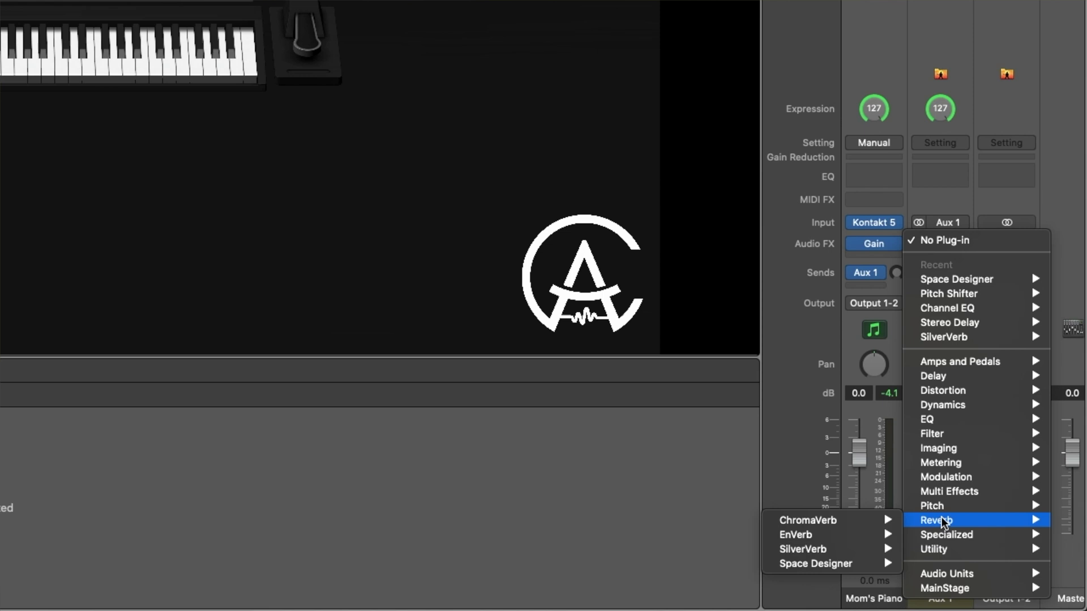
mouse_move(800, 563)
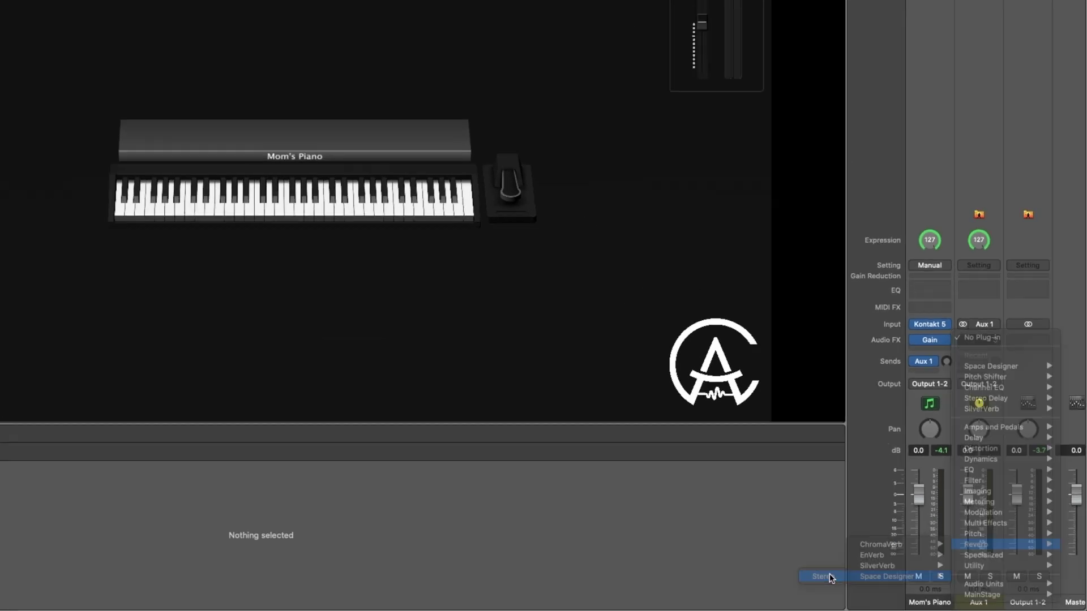
left_click(730, 563)
- Load the large-hall preset 04.5s Fine Hall in the Aux 1 Space Designer and raise its wet level to the maximum
left_click(462, 132)
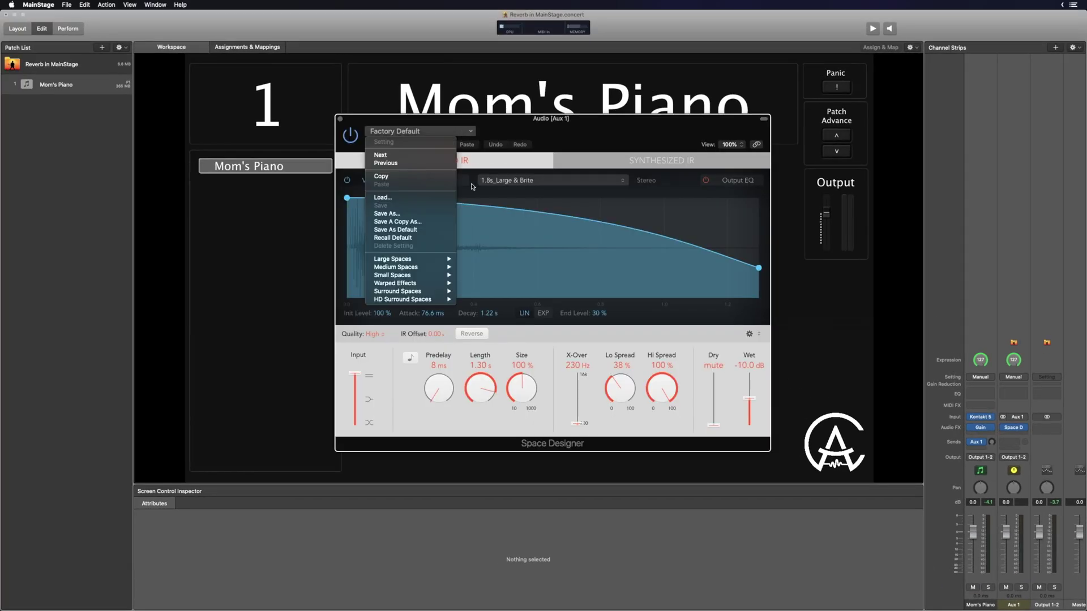
mouse_move(431, 259)
mouse_move(492, 268)
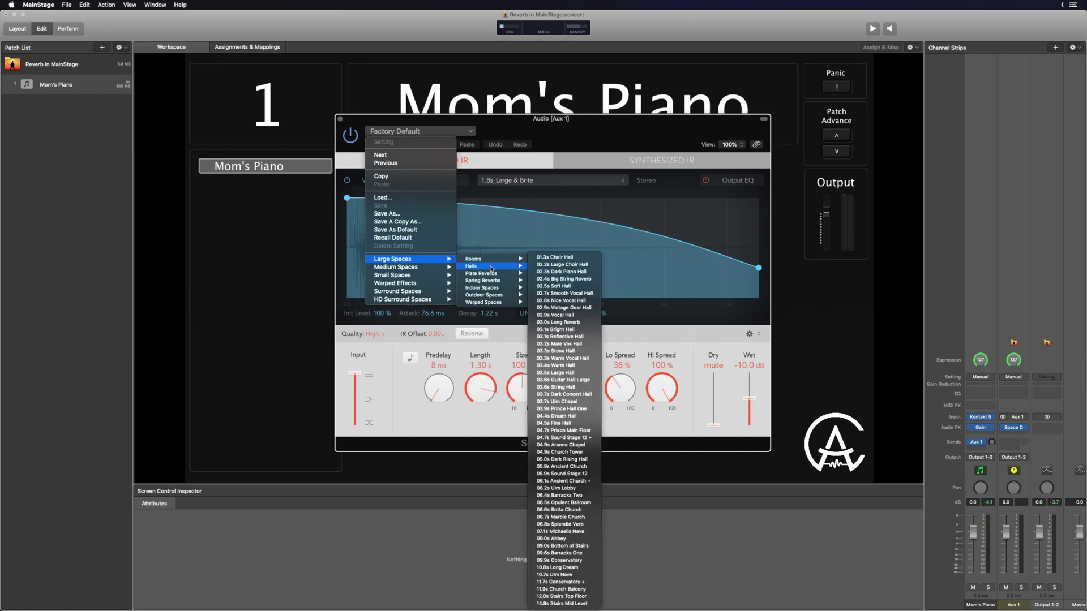
left_click(558, 424)
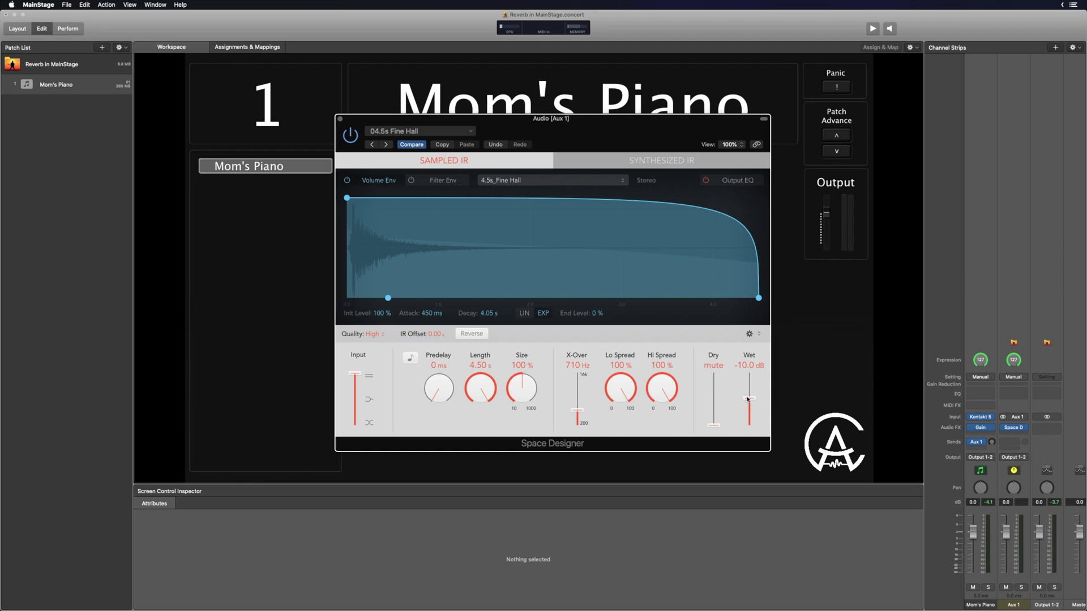
left_click_drag(748, 399, 748, 367)
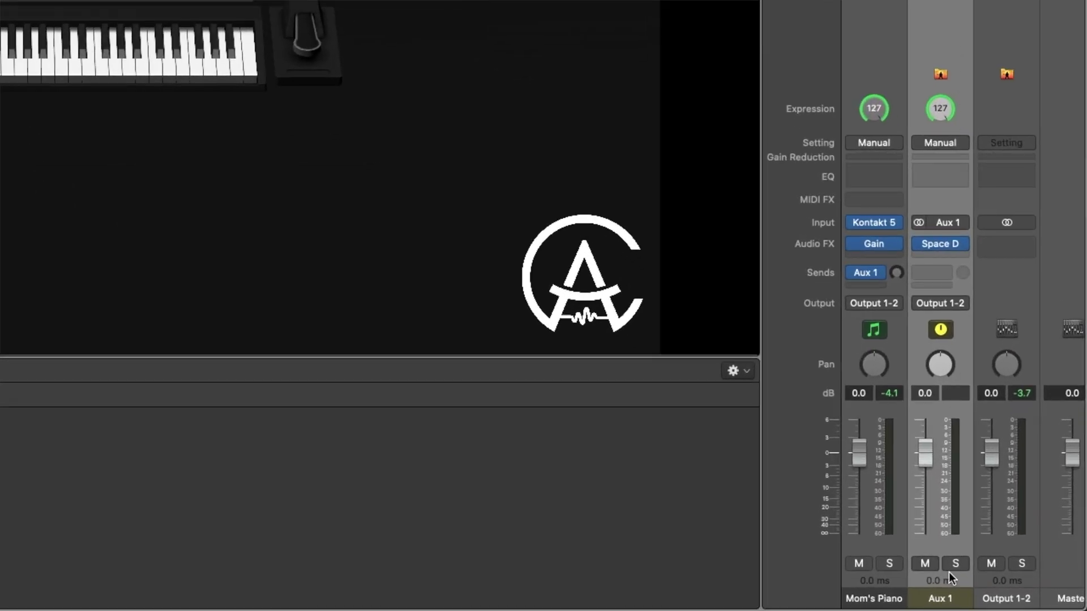
- Rename the Aux 1 channel strip as Hall Reverb
double_click(939, 599)
type("Hall Reverb")
key("Return")
- Set the level of the Mom's Piano send to the hall reverb to -12 dB
left_click_drag(894, 274, 901, 192)
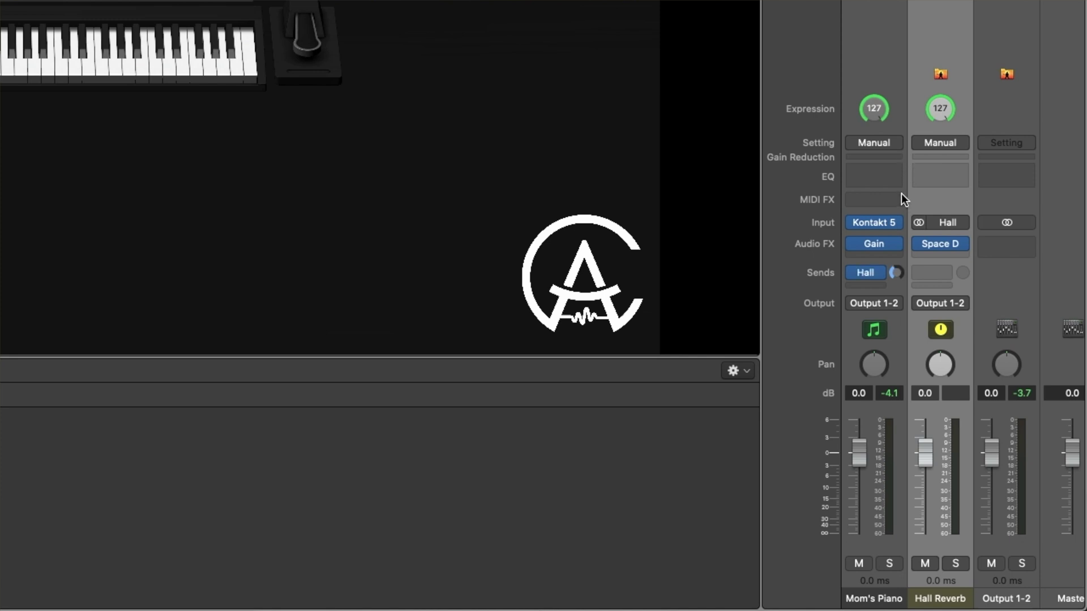
left_click(895, 271, "alt")
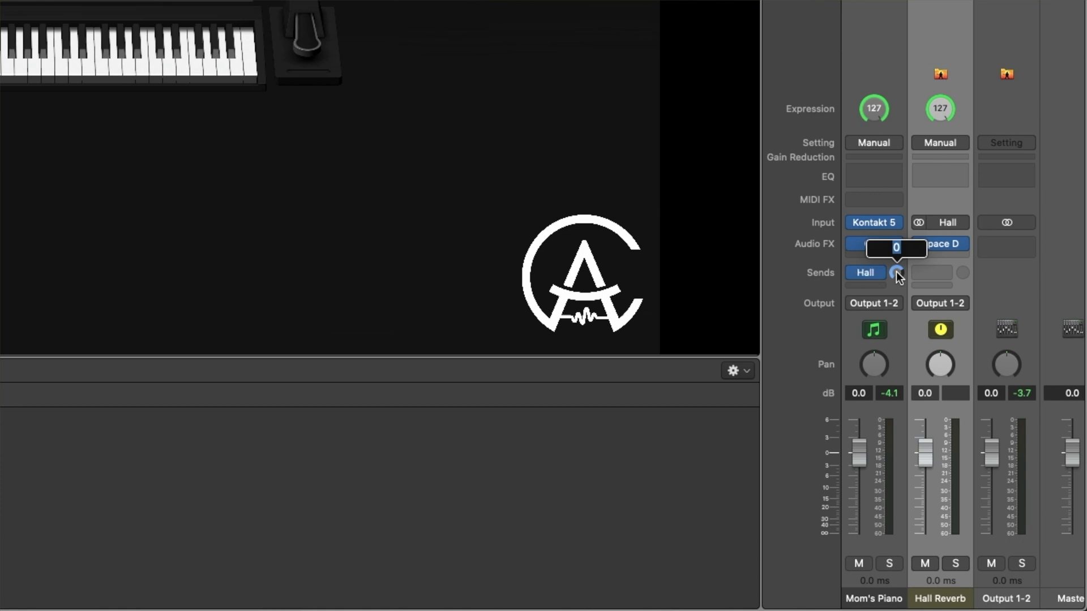
type("-12")
key("Return")
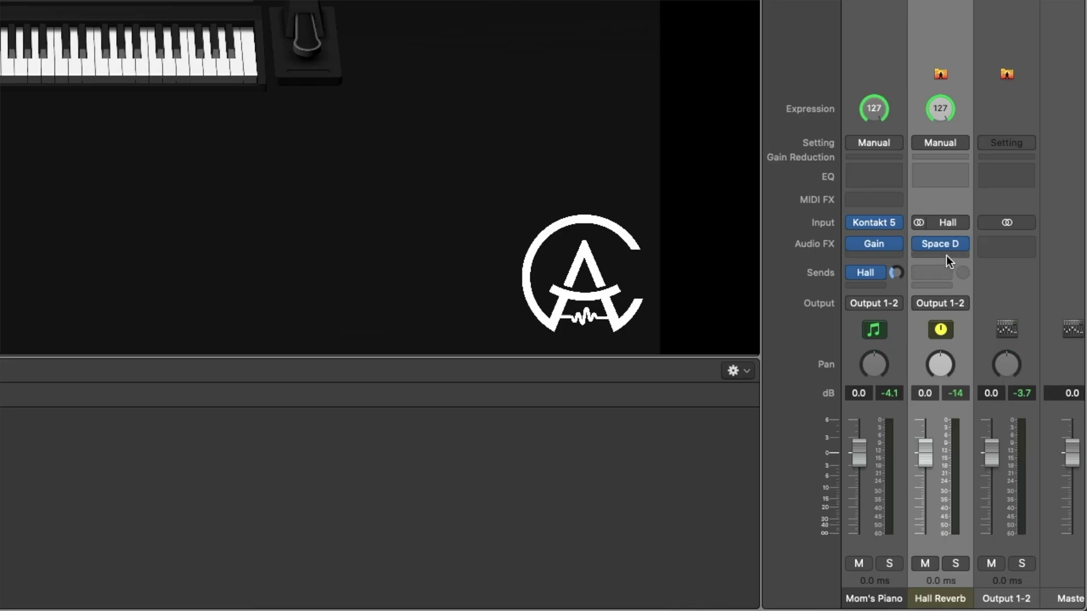
- Insert a stereo Channel EQ after Space Designer on the Hall Reverb channel strip
left_click(949, 254)
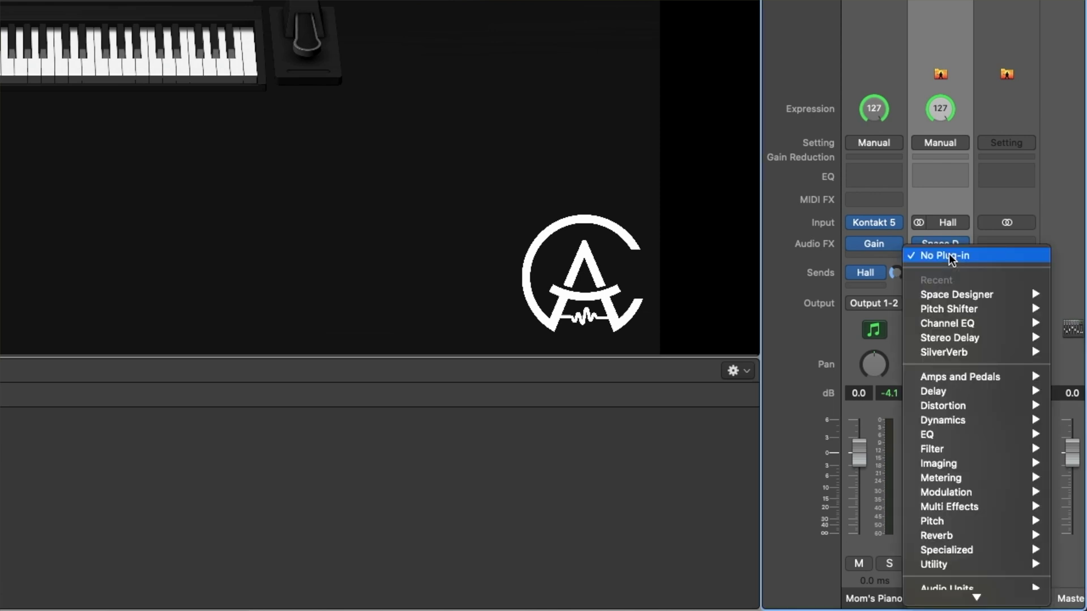
mouse_move(966, 313)
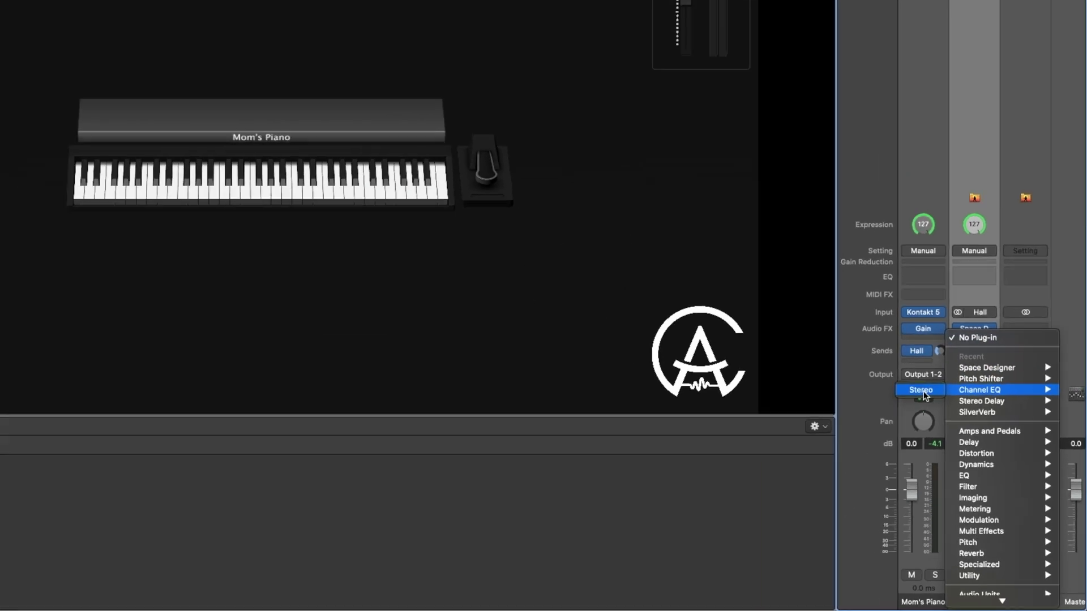
left_click(951, 323)
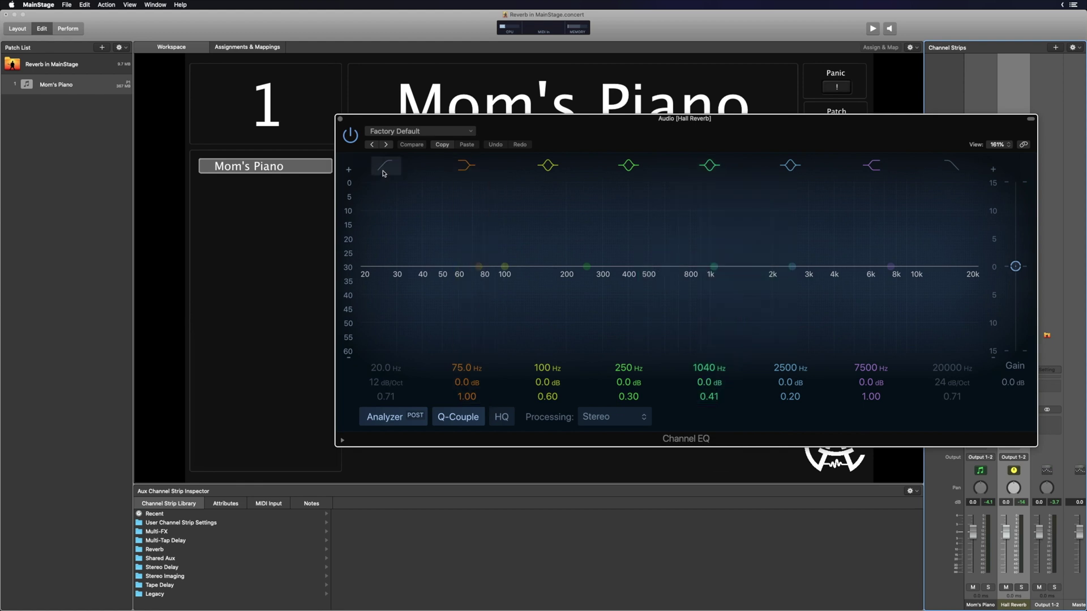
- Set the reverb EQ's low cut to about 113 Hz and lower its high-cut frequency to roll off the treble
left_click(420, 371)
left_click_drag(378, 366, 378, 334)
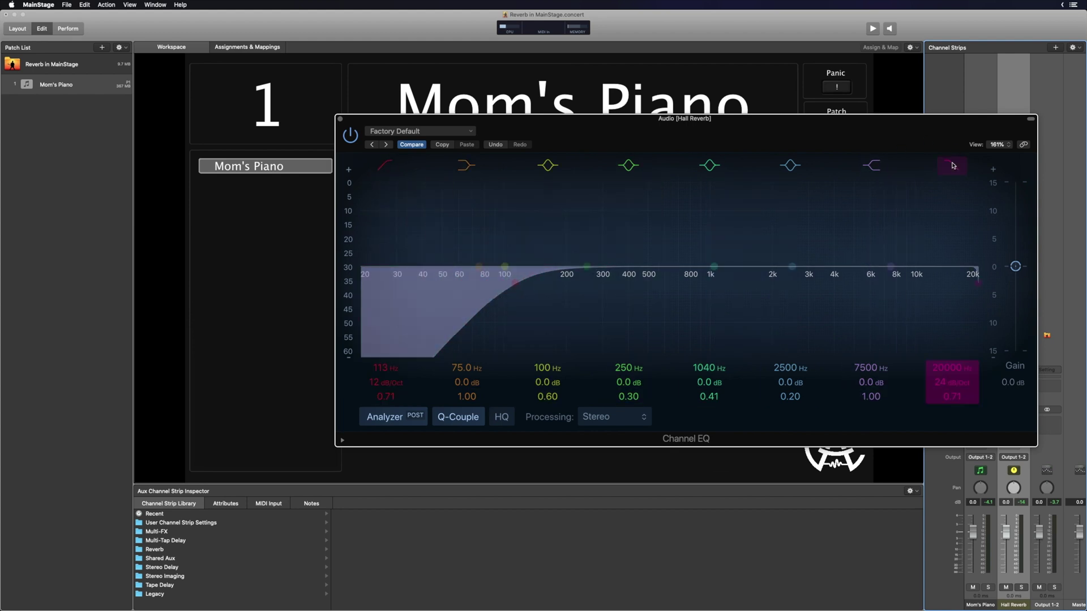
left_click_drag(946, 365, 946, 351)
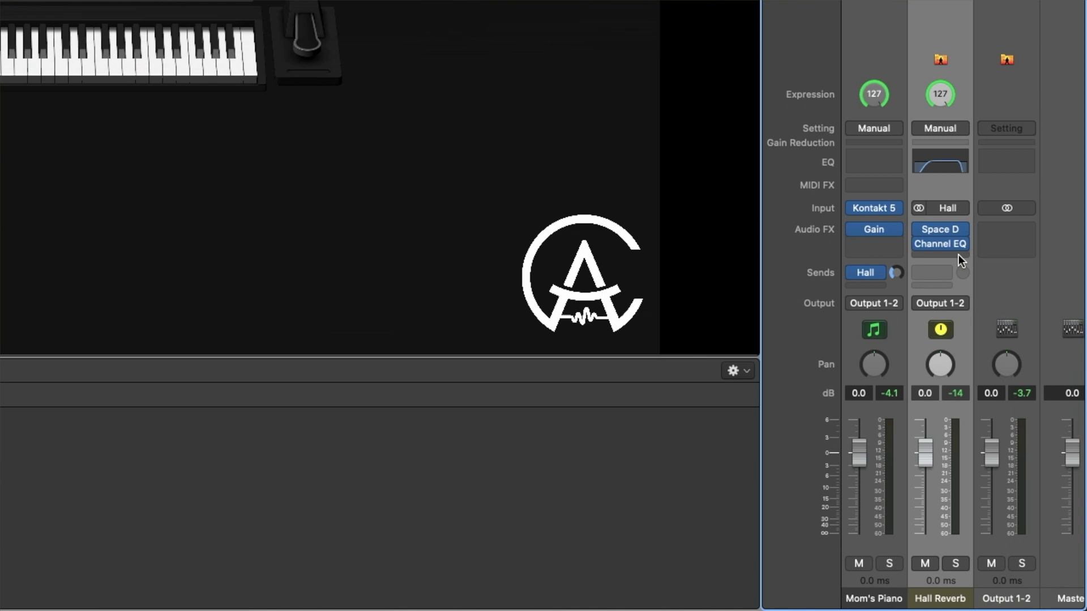
- Add a Pitch Shifter after the Channel EQ on Hall Reverb, set to -12 semitones with a 100 % mix
left_click(958, 254)
mouse_move(960, 321)
left_click(879, 325)
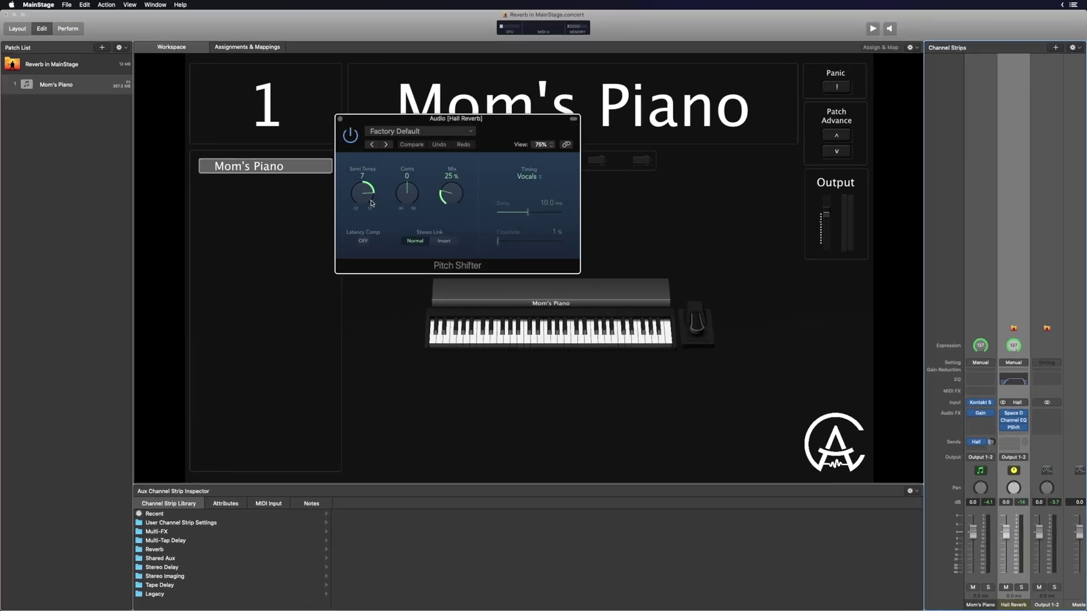
left_click_drag(365, 193, 379, 397)
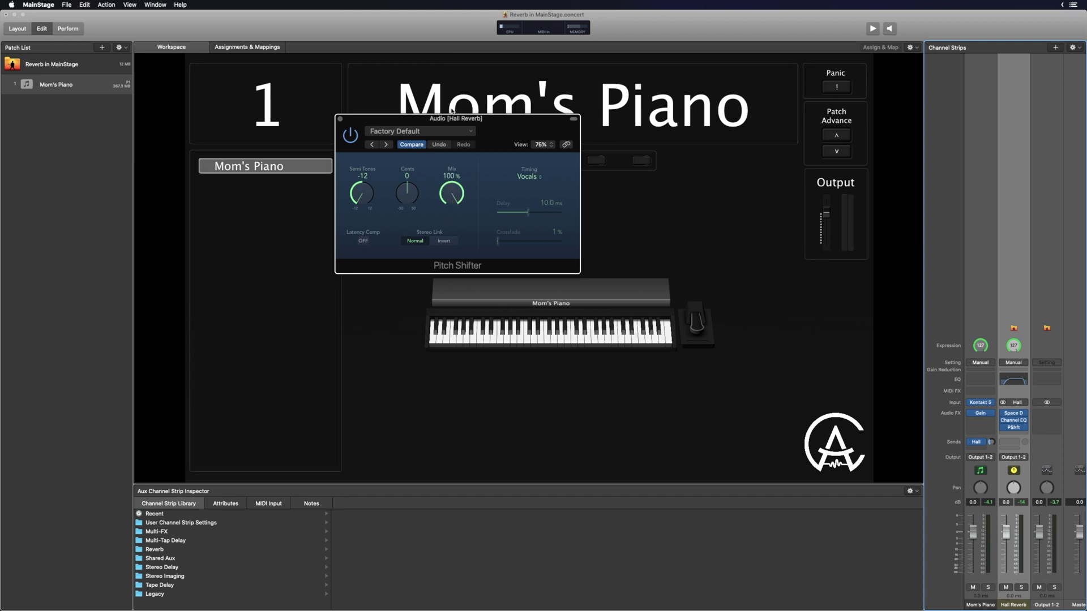
key("super+w")
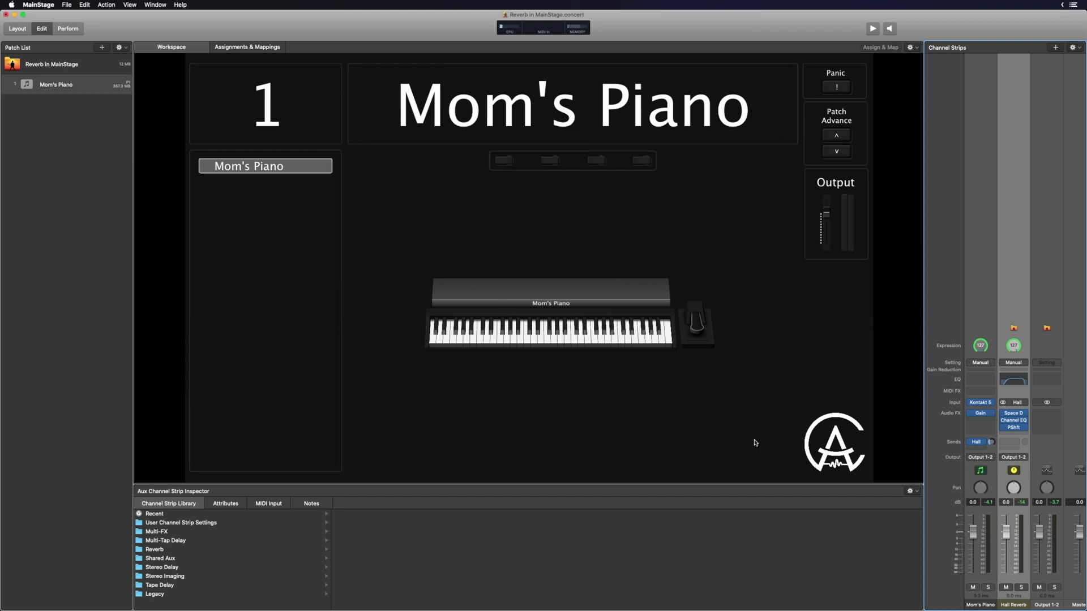